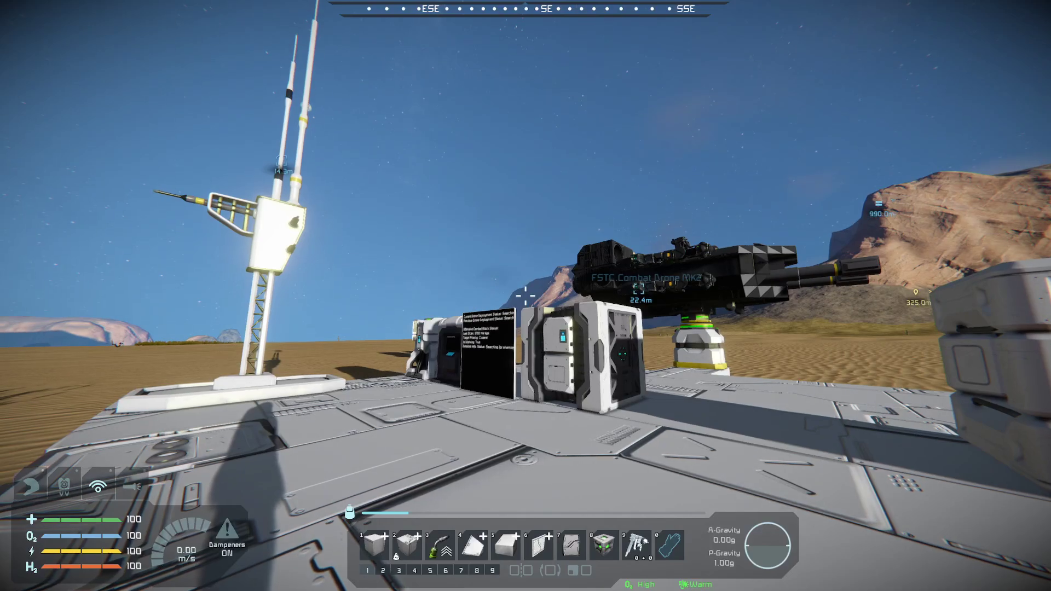
Step: Walk up to the drone's status display with the welder equipped, facing the combat block
key(w)
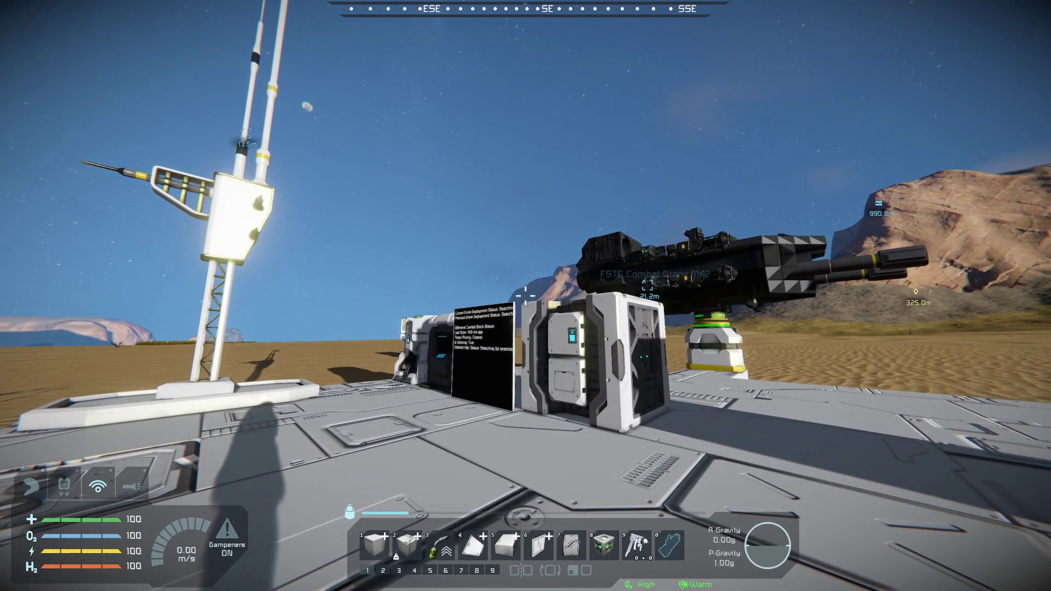
key(w)
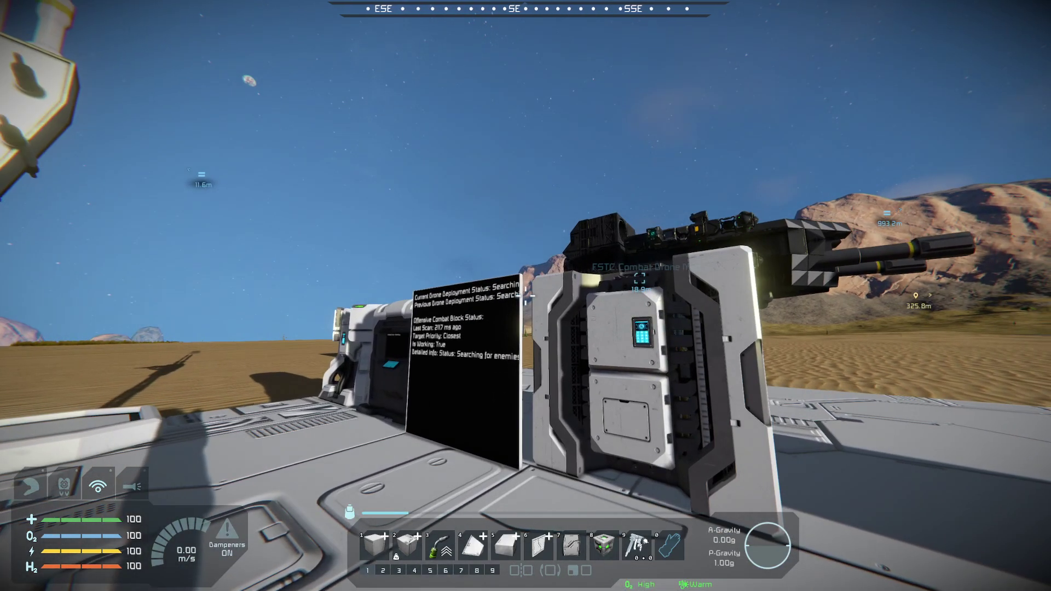
key(w)
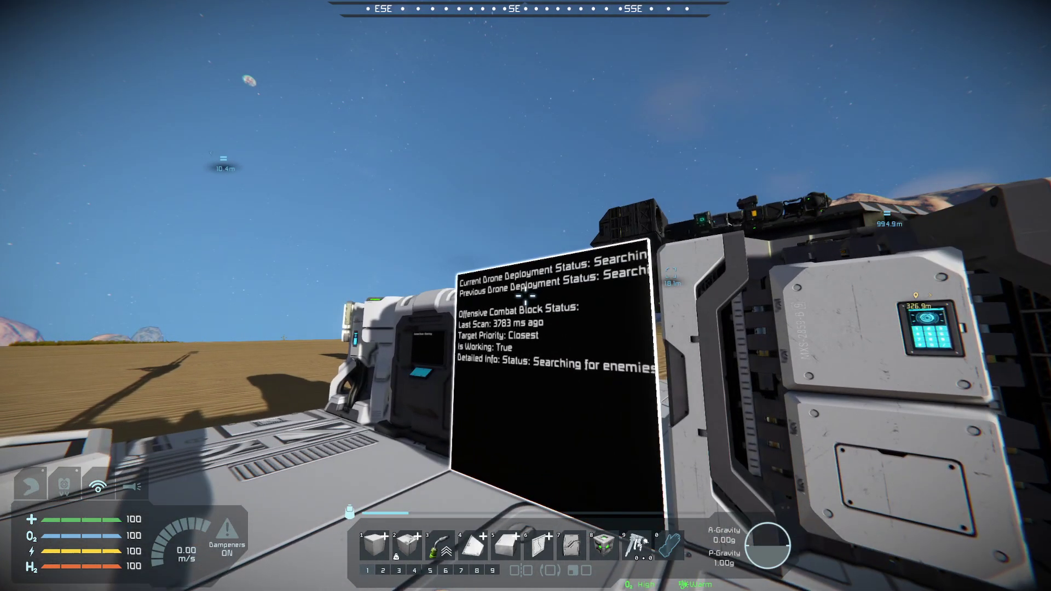
key(w)
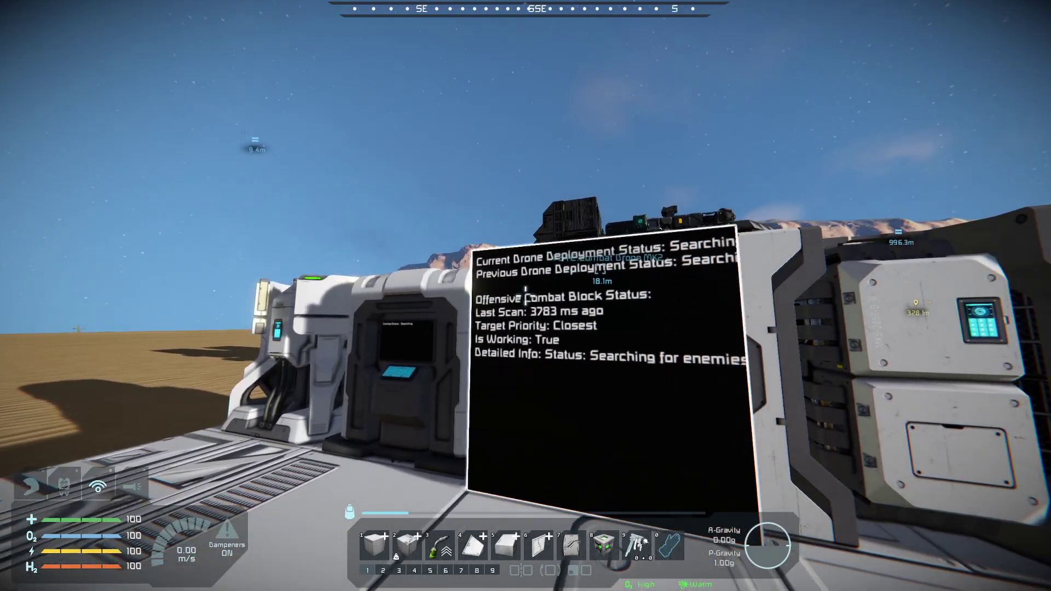
key(3)
key(w)
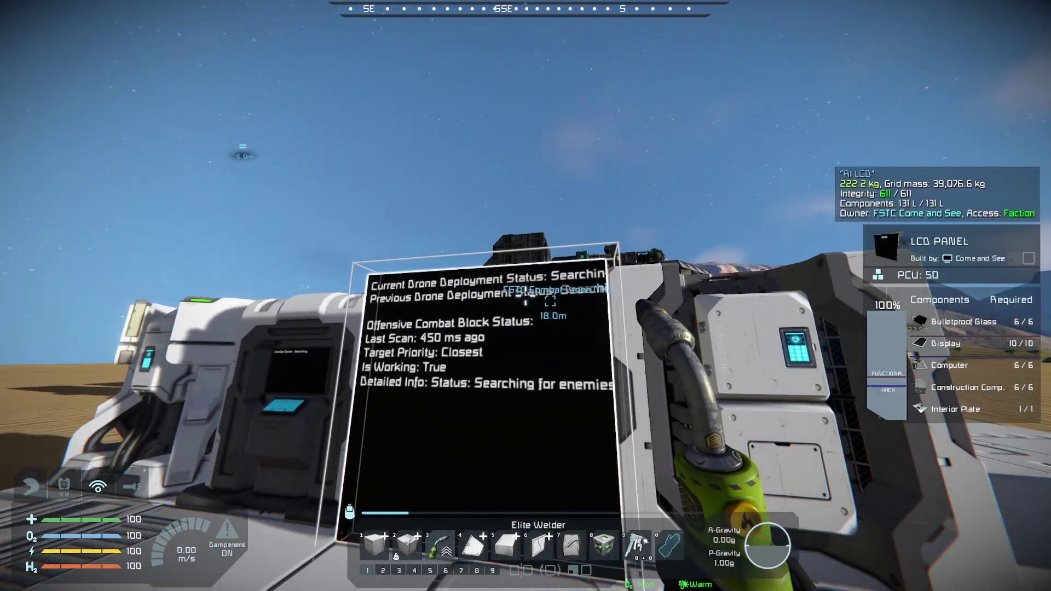
key(s)
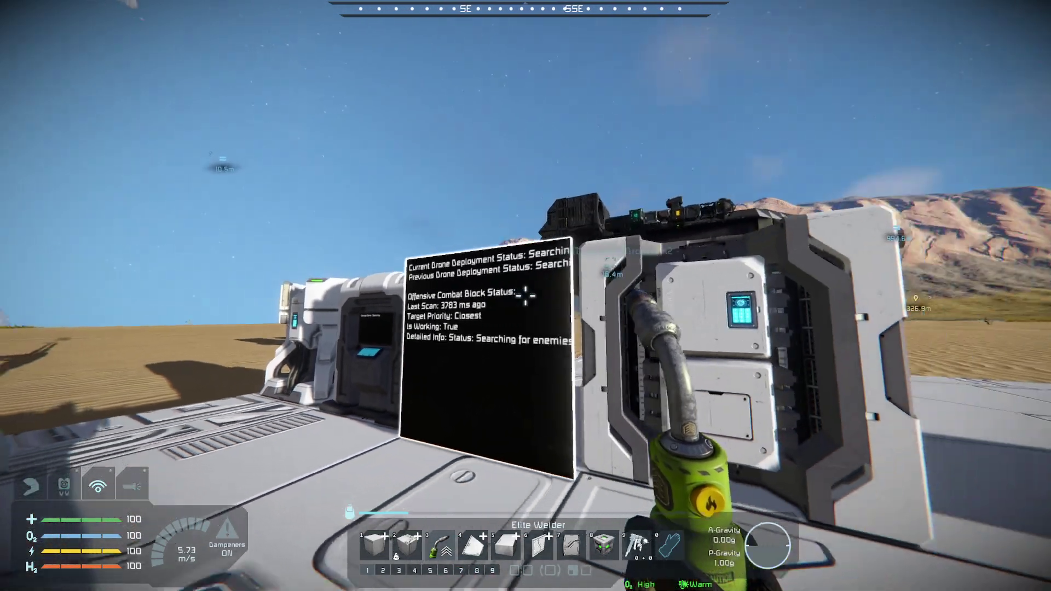
key(a)
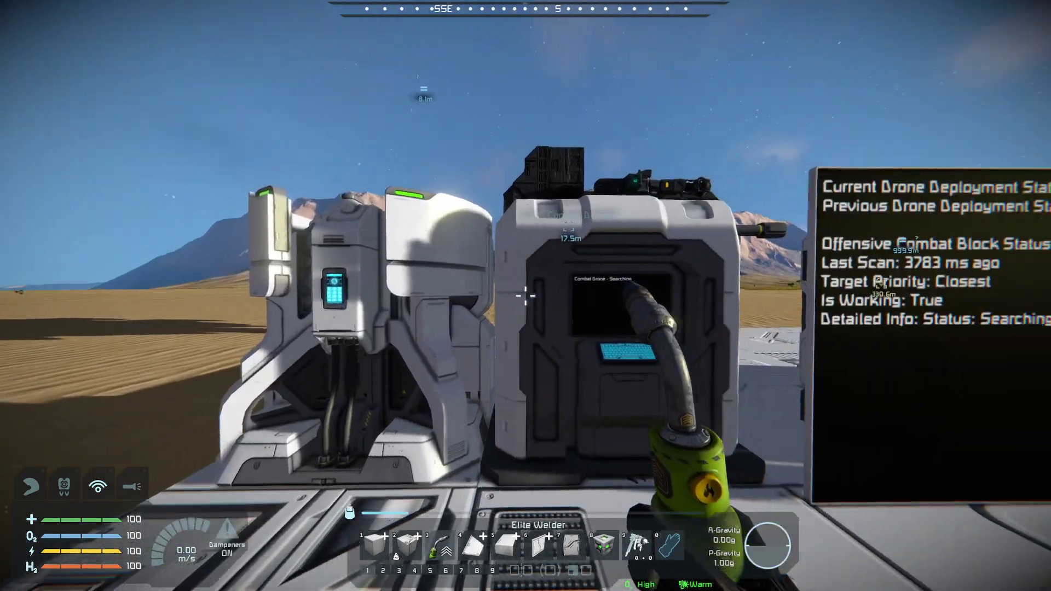
key(w)
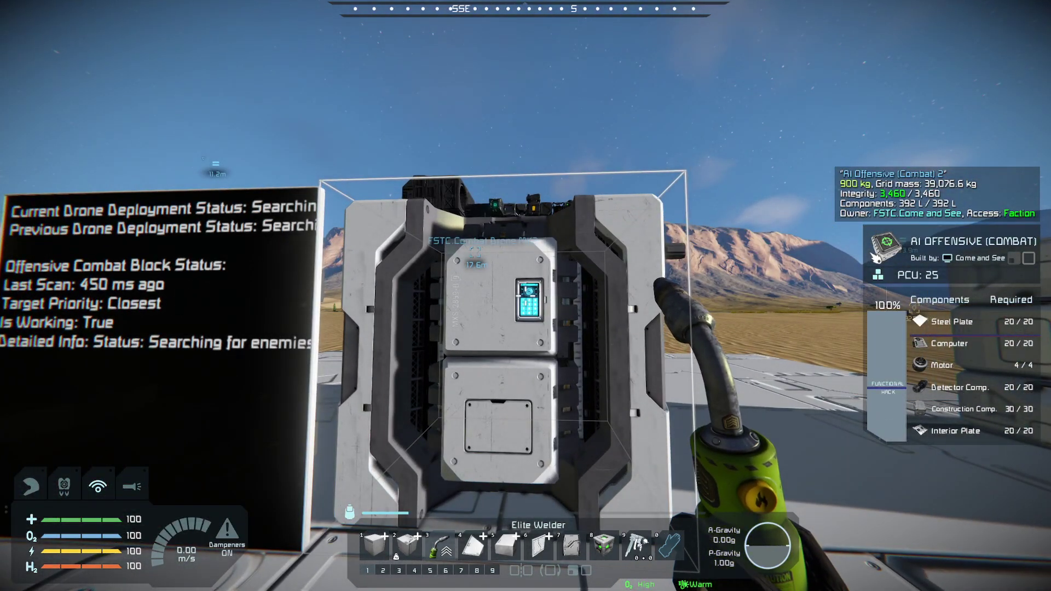
Step: Open the AI Offensive block settings and try a 15 s search interval, then restore 5 s
key(k)
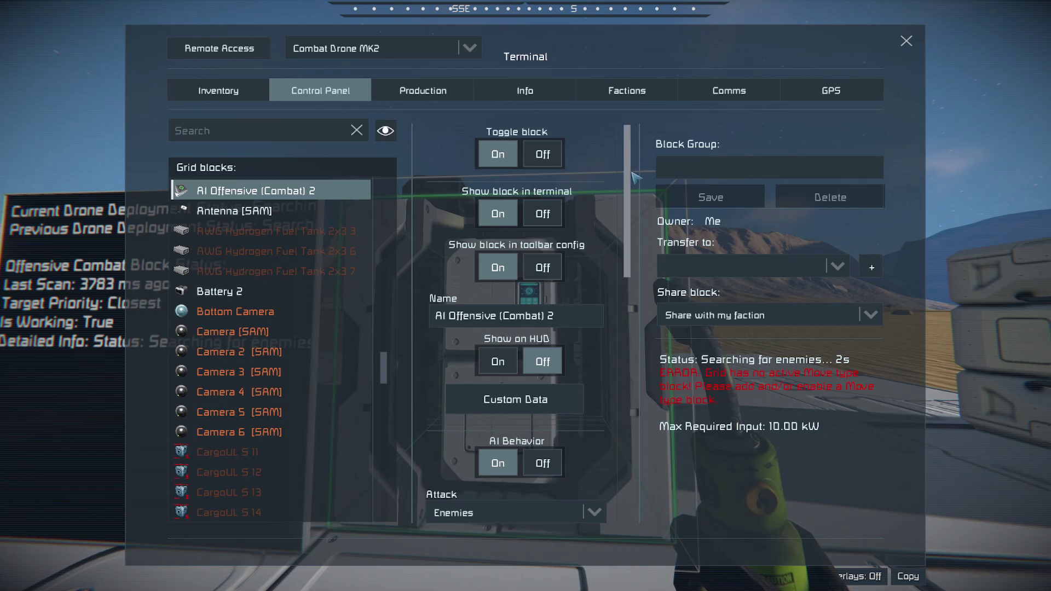
drag(630, 178, 629, 212)
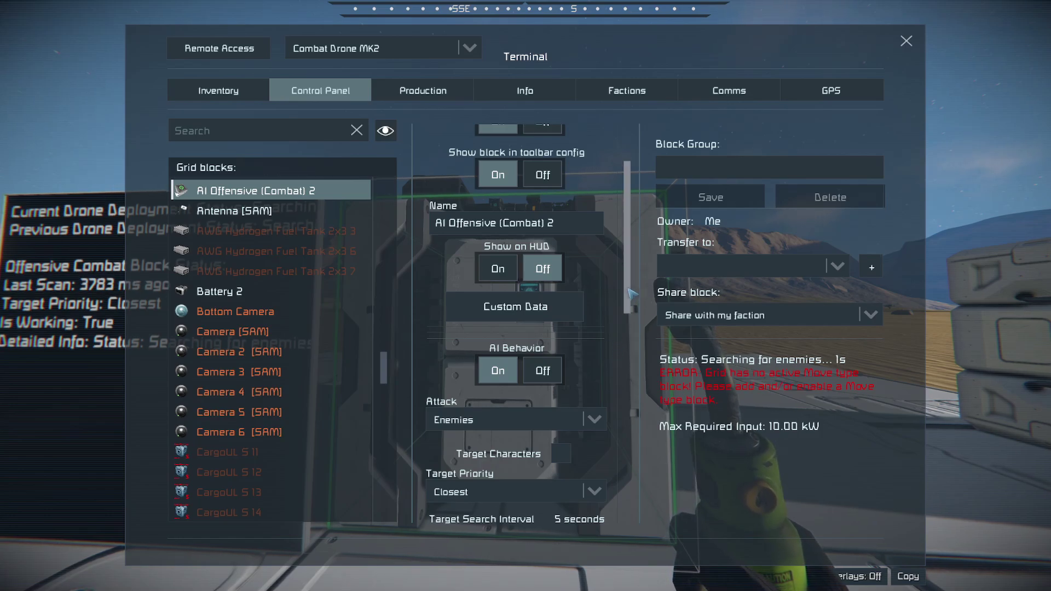
drag(631, 293, 630, 340)
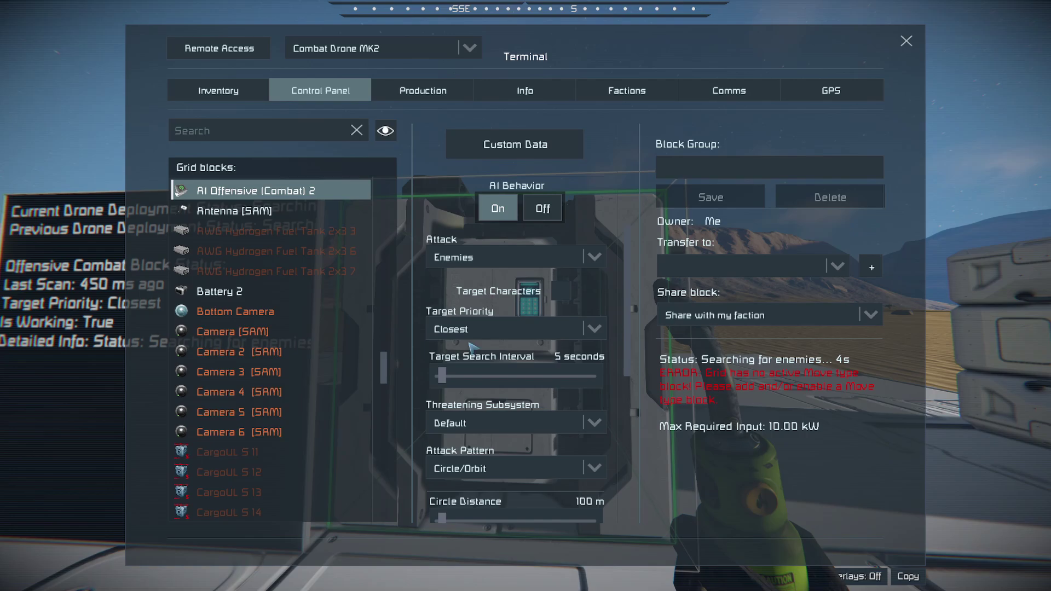
drag(442, 375, 473, 375)
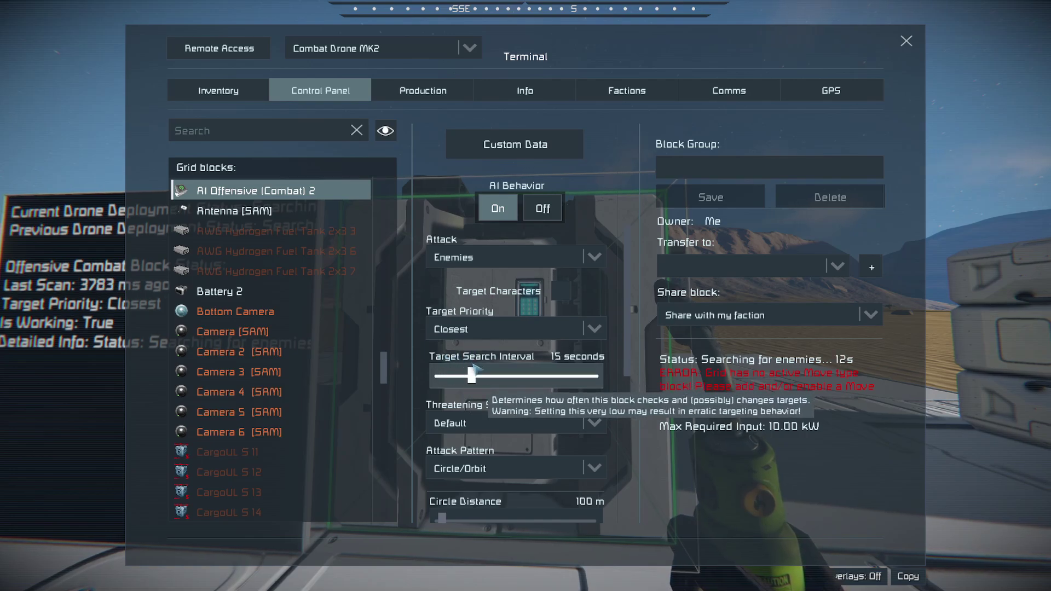
drag(473, 375, 439, 375)
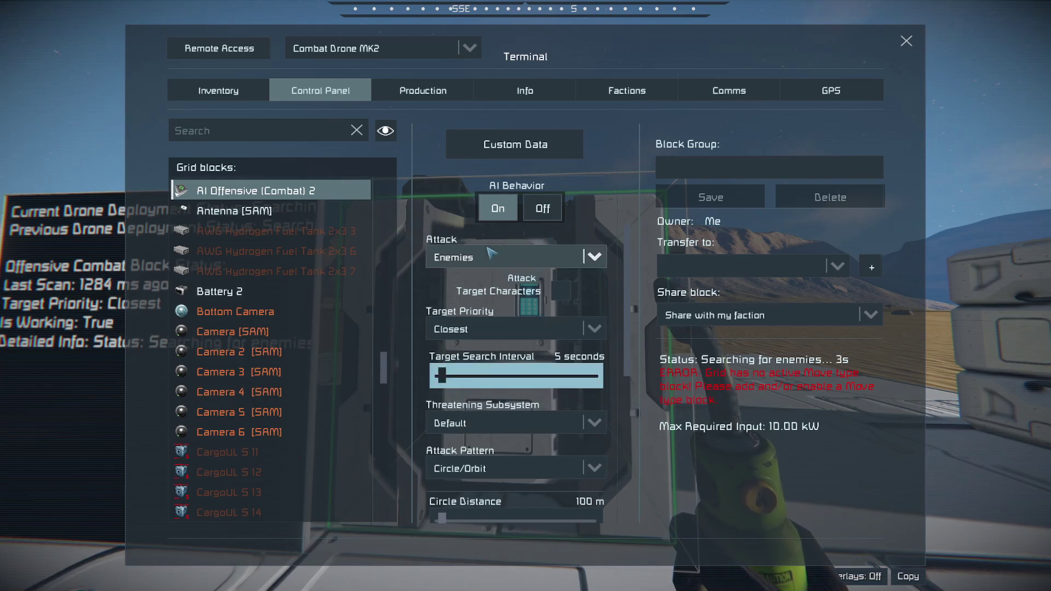
scroll(633, 310, down, 1)
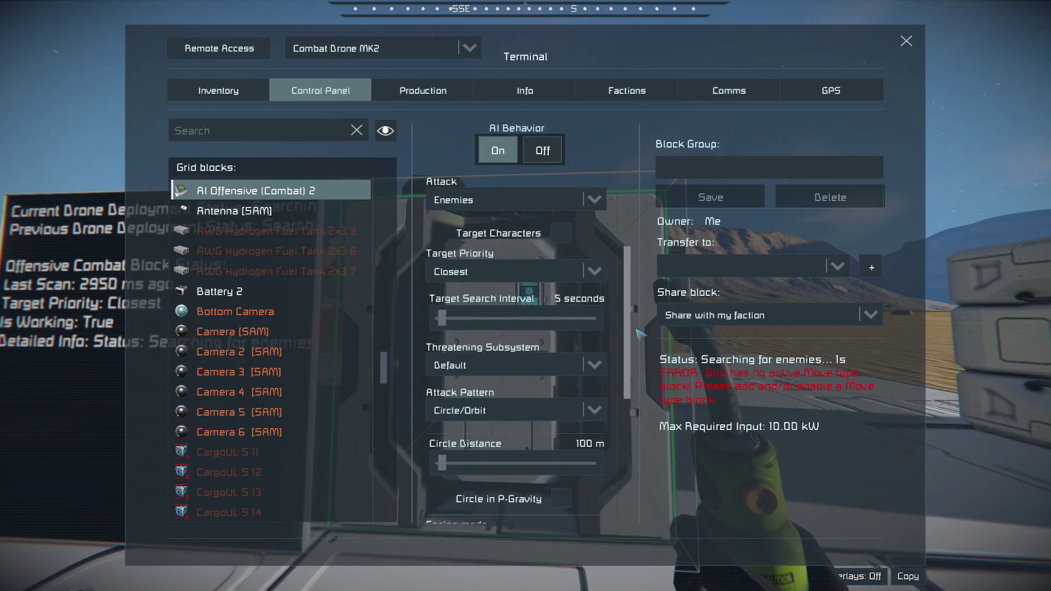
Step: Switch the threatening subsystem to Weapons, then set it back to Default
click(510, 363)
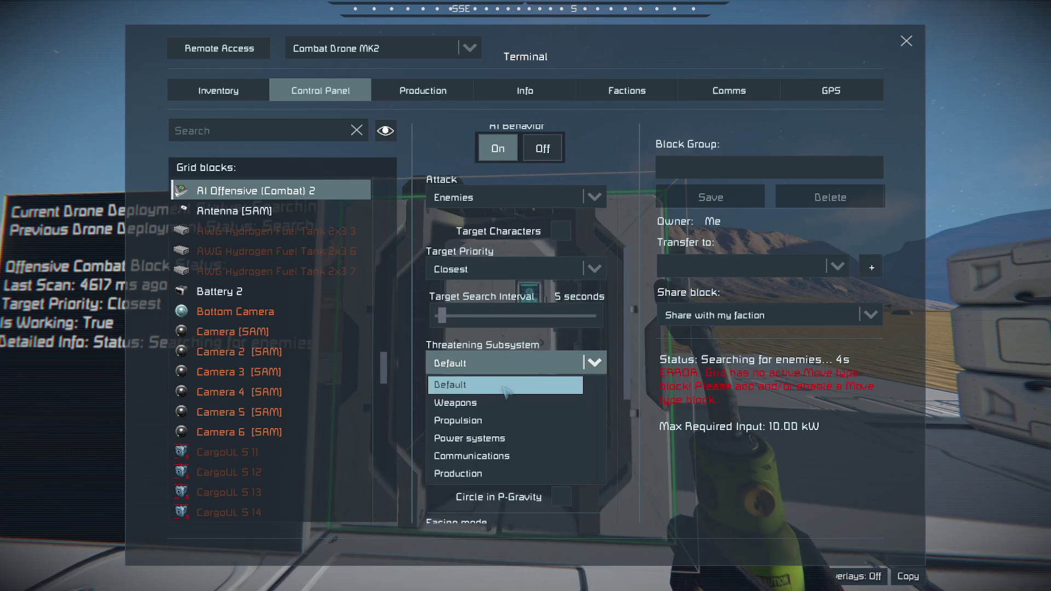
click(493, 398)
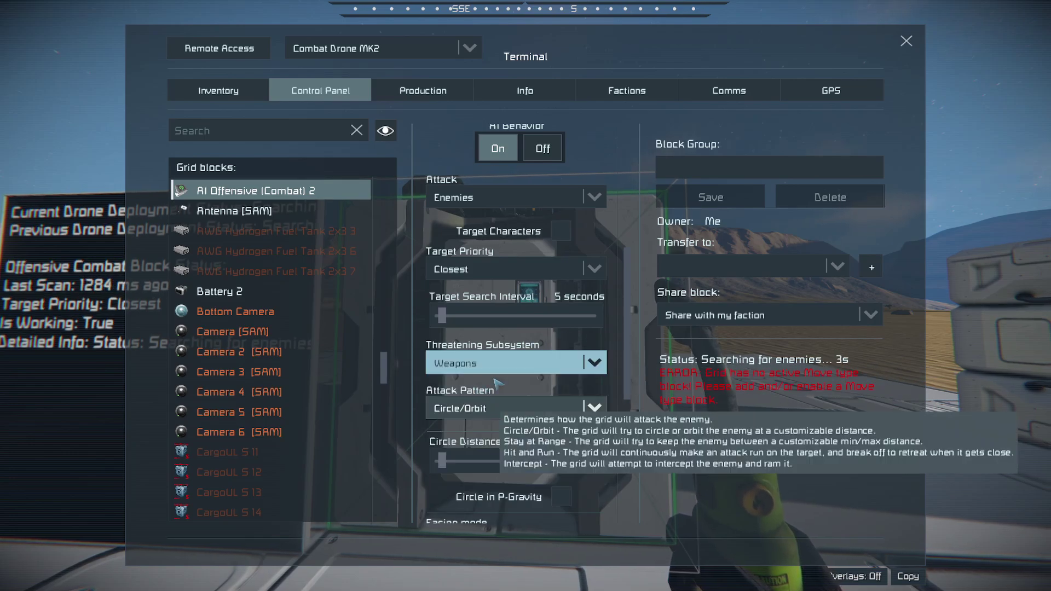
click(542, 361)
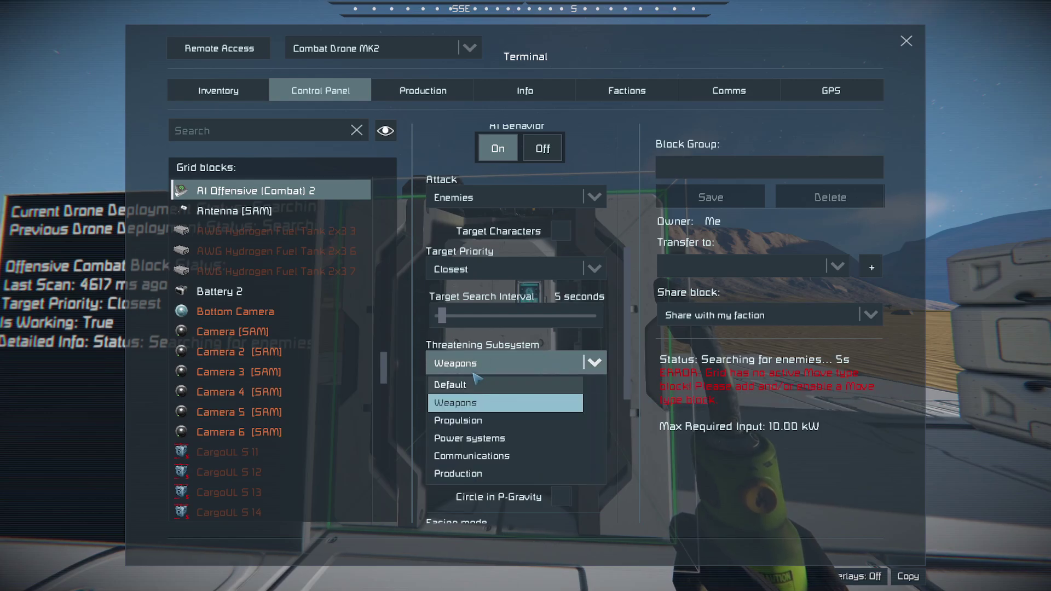
click(493, 382)
scroll(534, 329, down, 3)
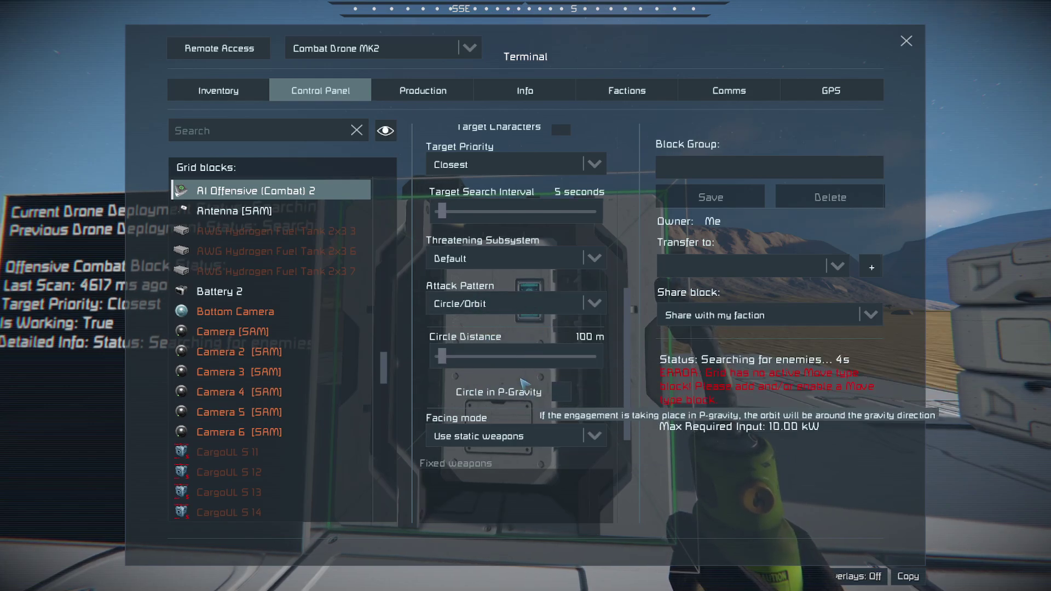
Step: Leave the combat block settings and open the programmable block's saved scripts list
key(Escape)
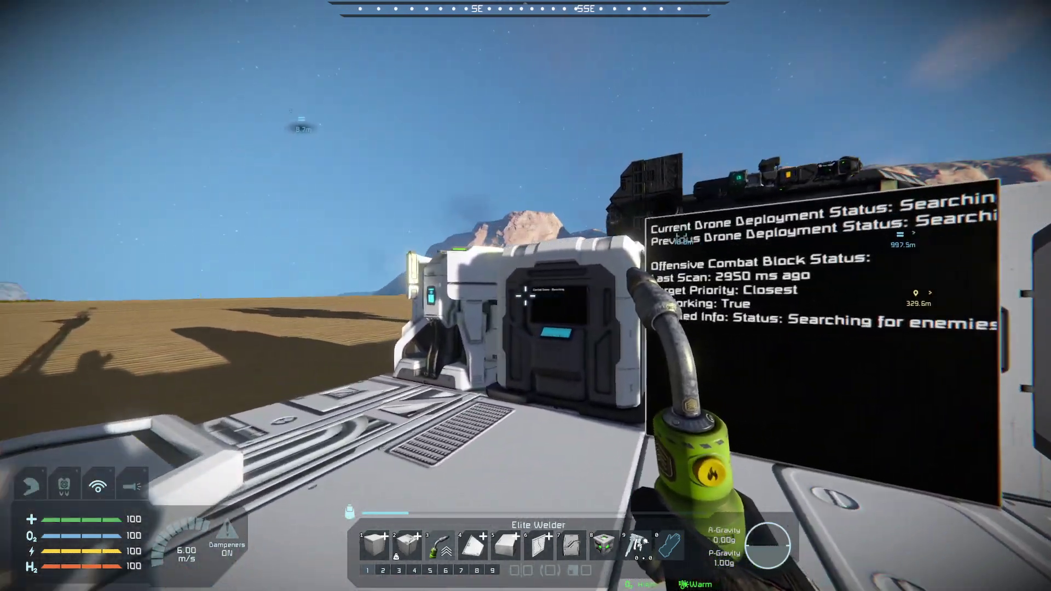
key(k)
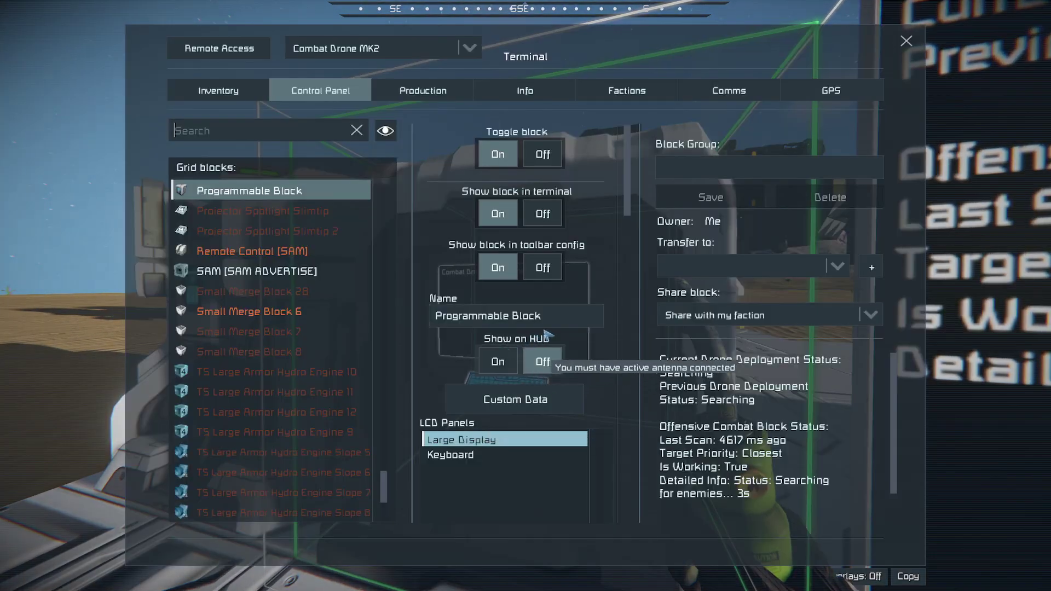
scroll(548, 332, down, 5)
scroll(542, 370, down, 5)
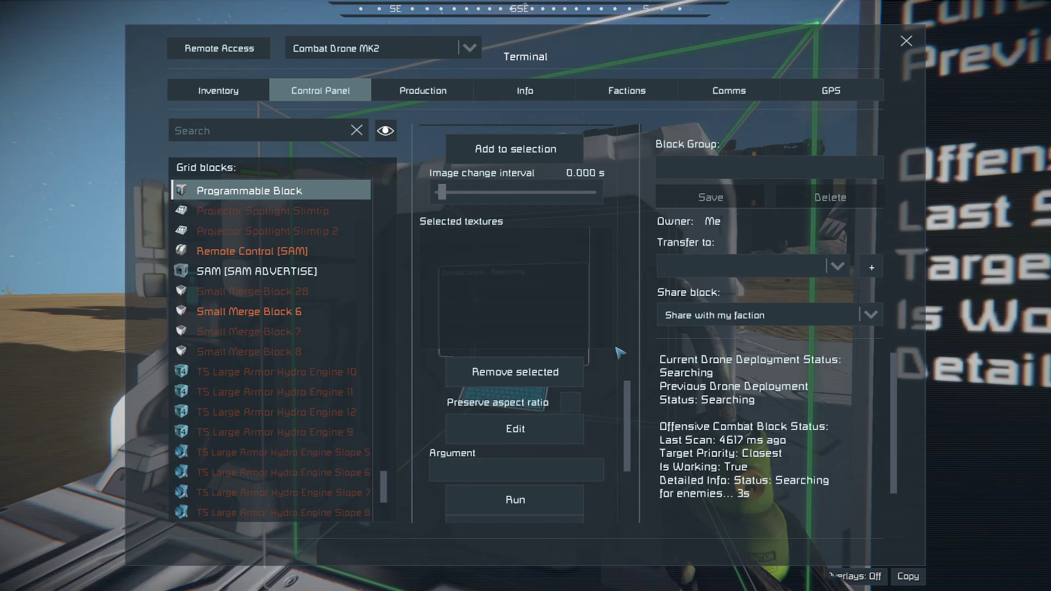
click(535, 424)
click(781, 511)
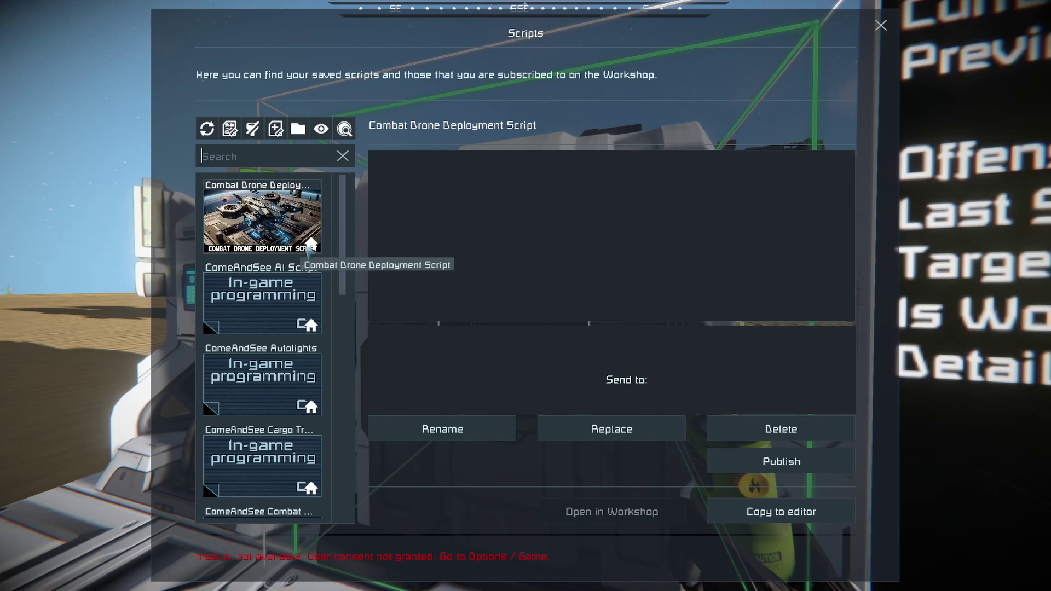
Step: Load the Combat Drone Deployment script and clear the AIOffensiveBlockName value
click(765, 507)
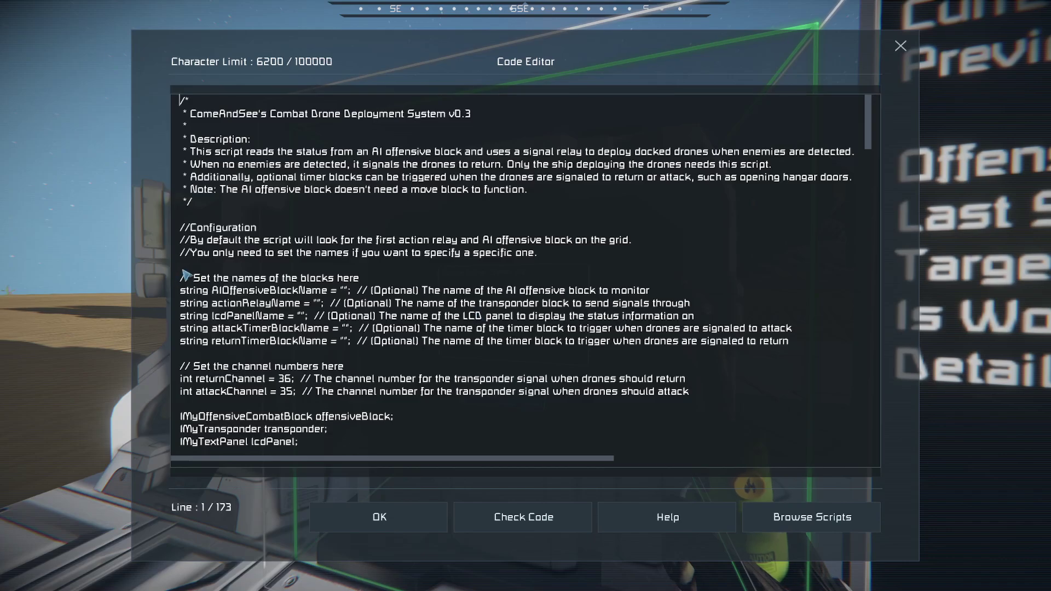
drag(181, 277, 813, 337)
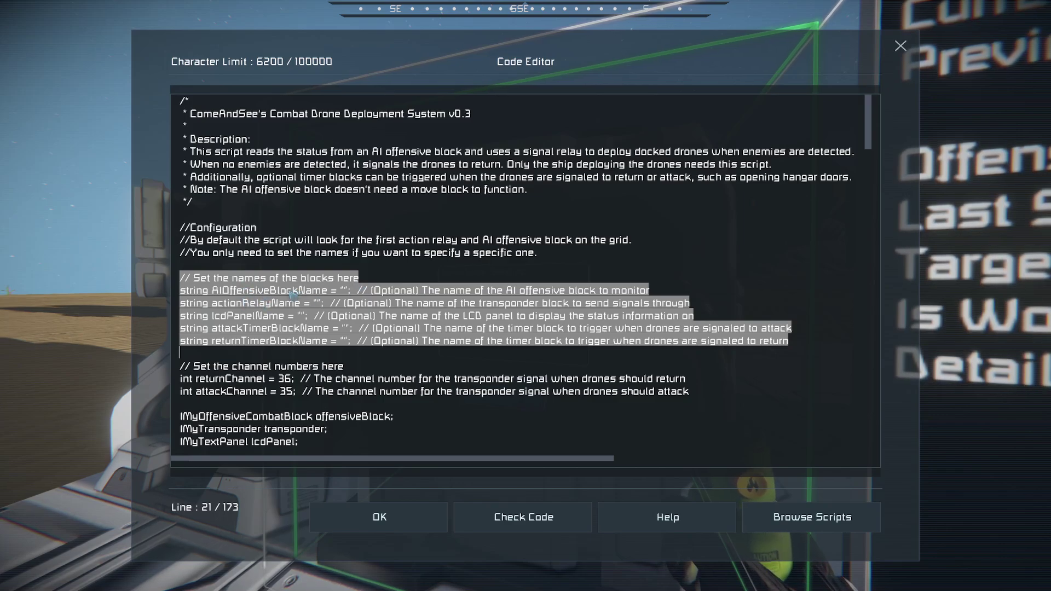
click(350, 289)
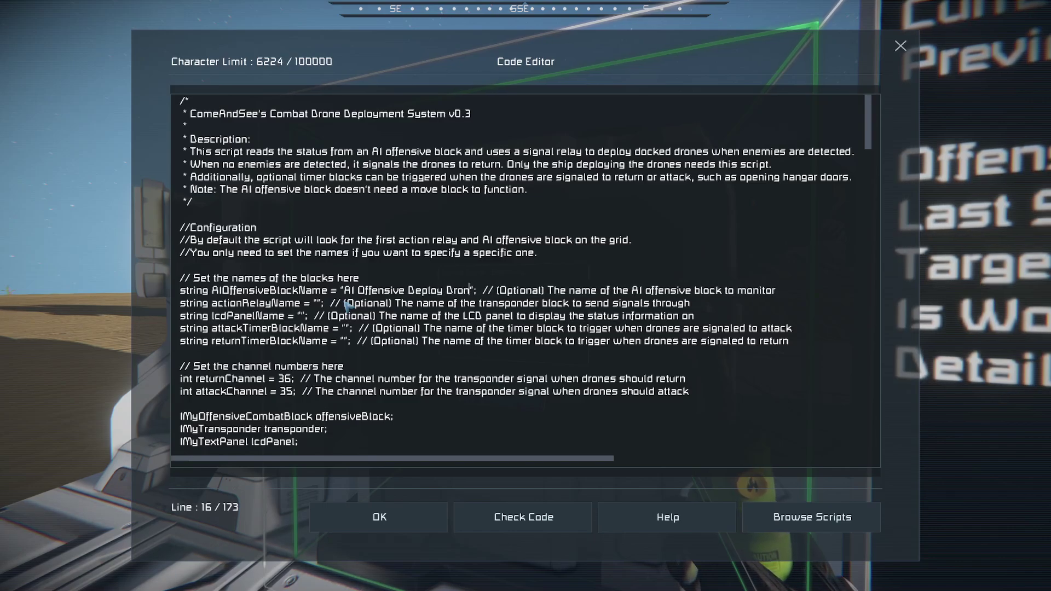
key(BackSpace)
key(BackSpace)
key(BackSpace)
key(BackSpace)
key(BackSpace)
key(BackSpace)
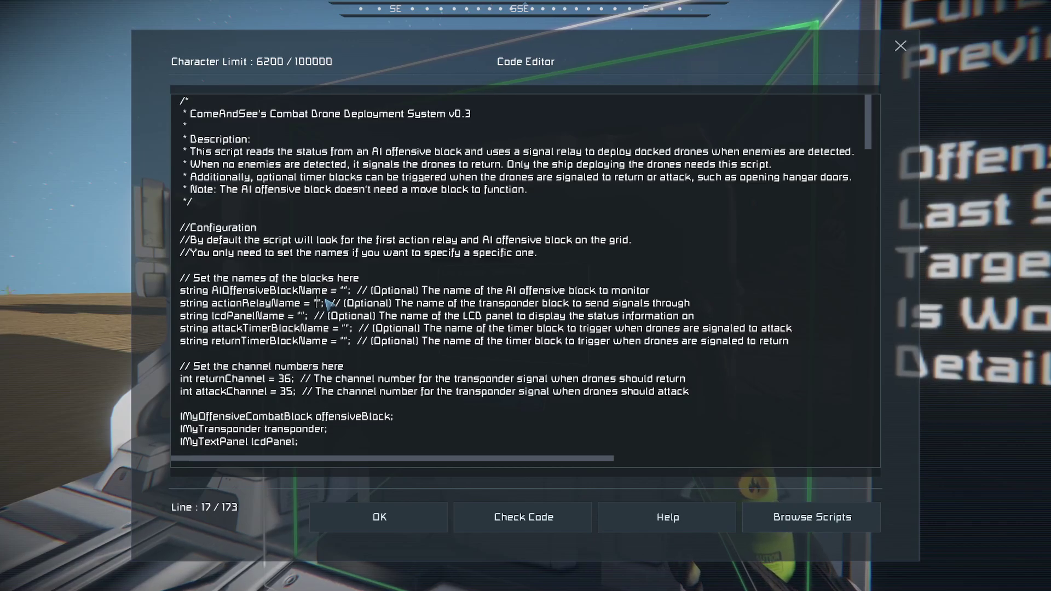
text(Aclay Dron)
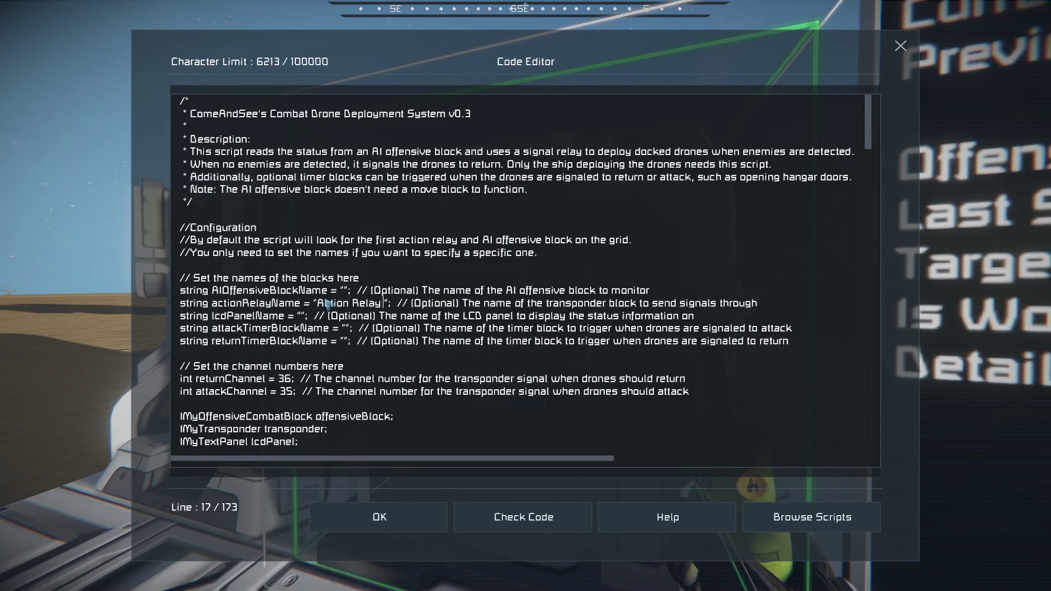
Step: Clear the actionRelayName and the attack, return and hangar timer names, leaving them blank
key(BackSpace)
key(BackSpace)
key(BackSpace)
key(BackSpace)
key(BackSpace)
key(BackSpace)
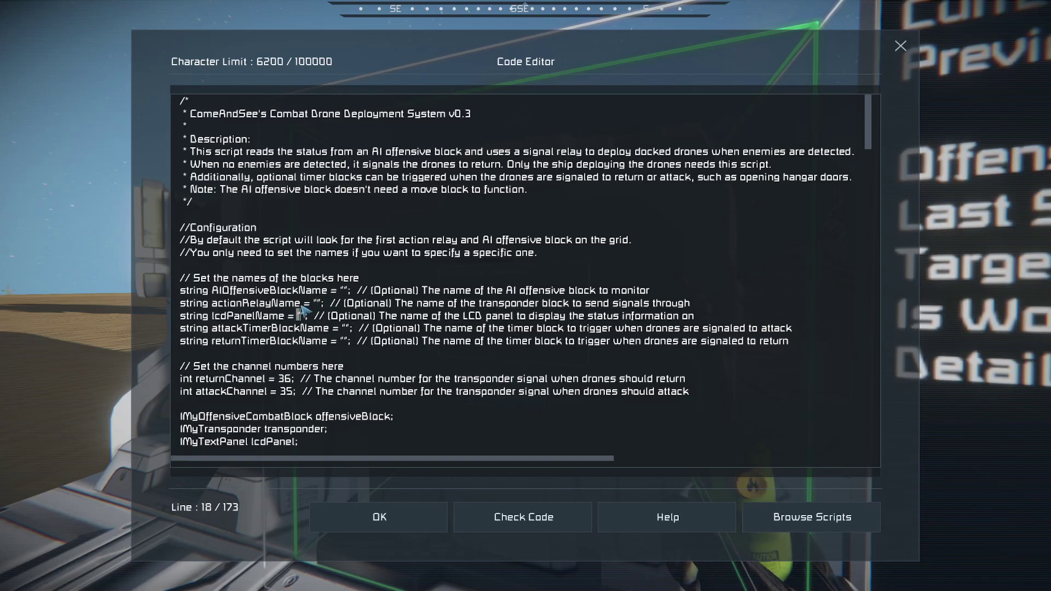
text(AI LCD)
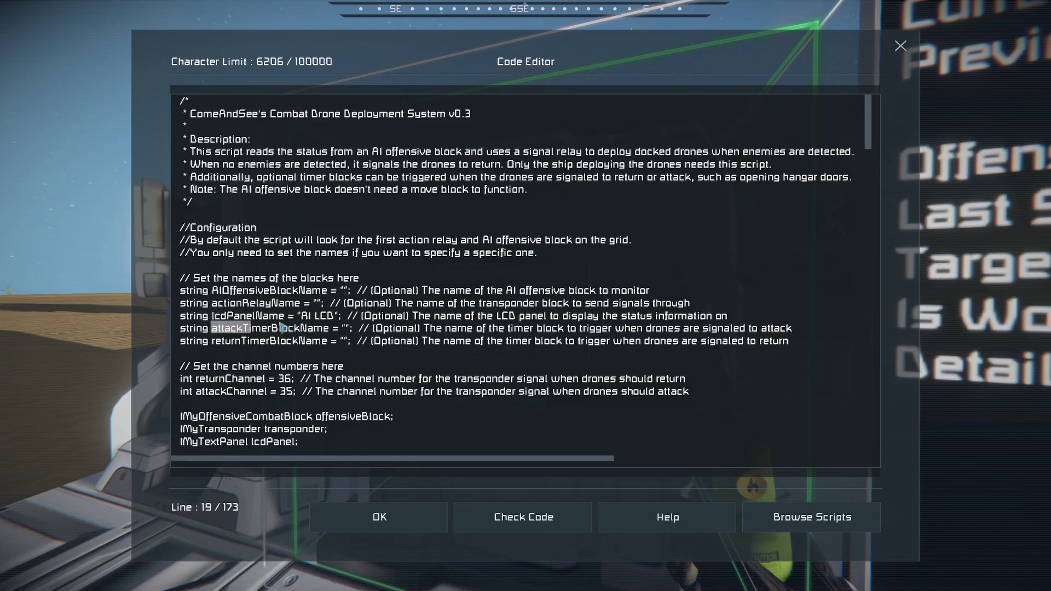
mouse_move(212, 328)
mouse_down()
mouse_move(337, 341)
mouse_move(196, 328)
mouse_move(354, 341)
mouse_up()
click(336, 341)
click(182, 327)
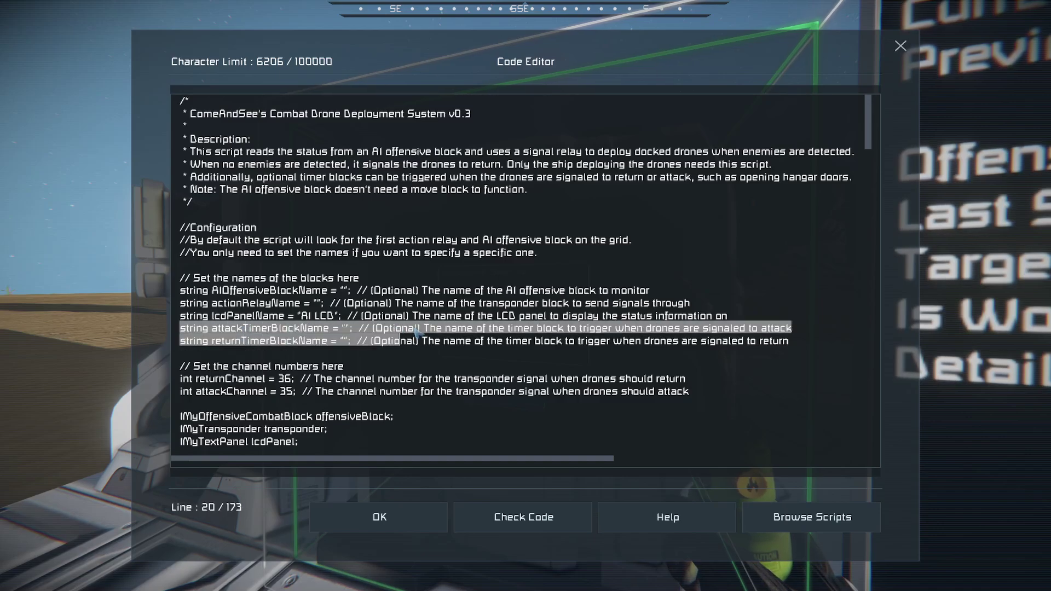
click(339, 319)
text(Hangar Do)
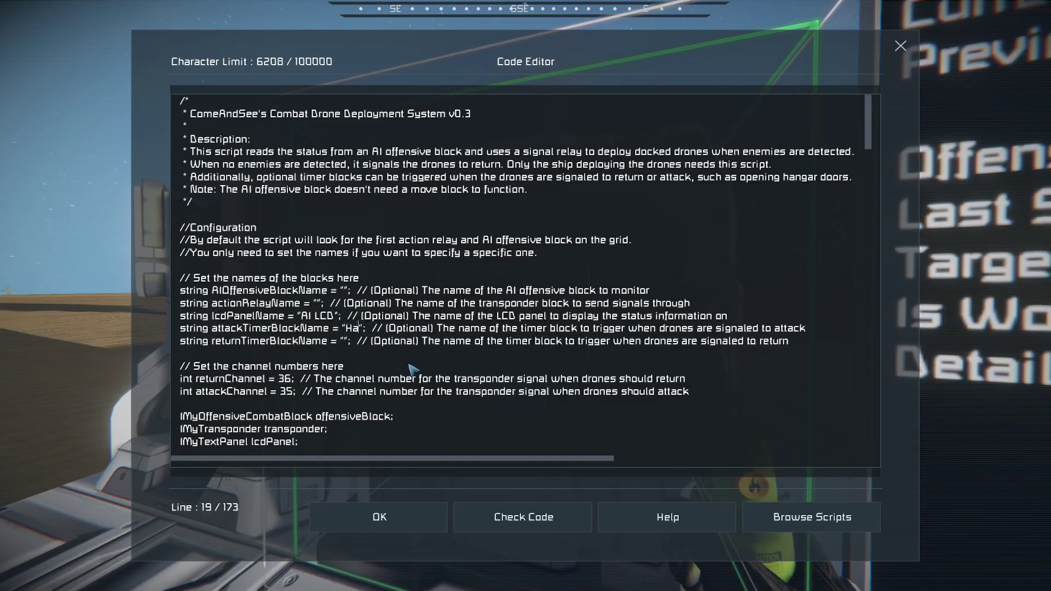
text(or Timeb)
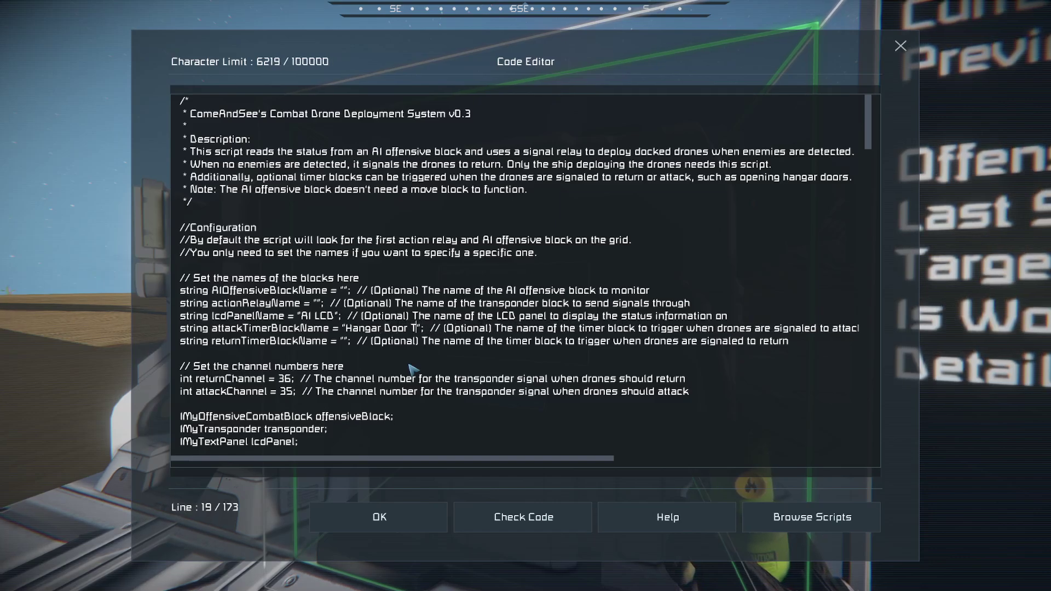
text(loc)
key(BackSpace)
key(BackSpace)
key(BackSpace)
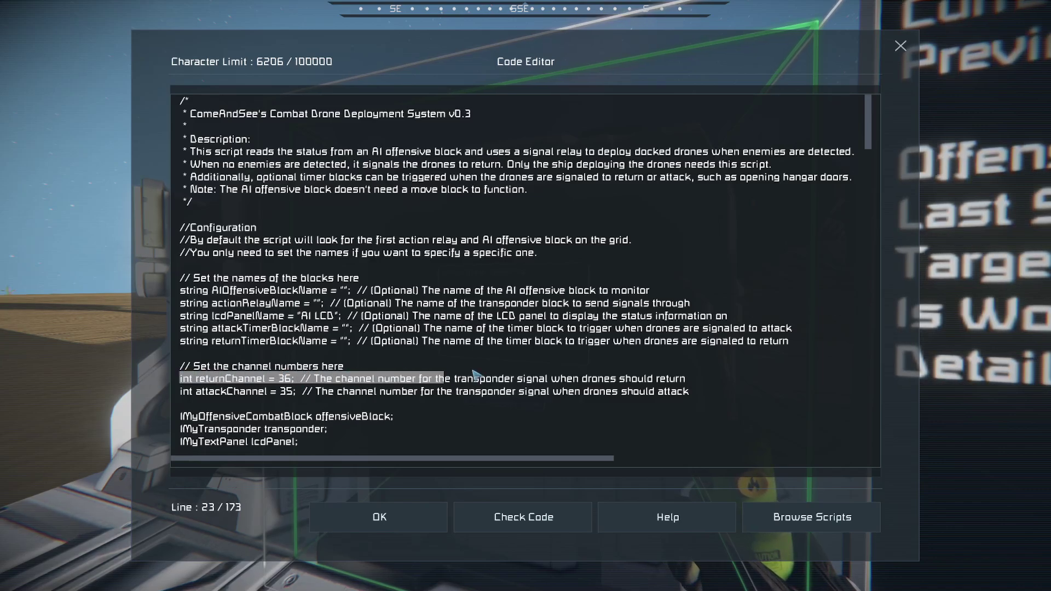
Step: Review channels 36 and 35, compile without errors, save the script and close the terminal
drag(475, 375, 691, 379)
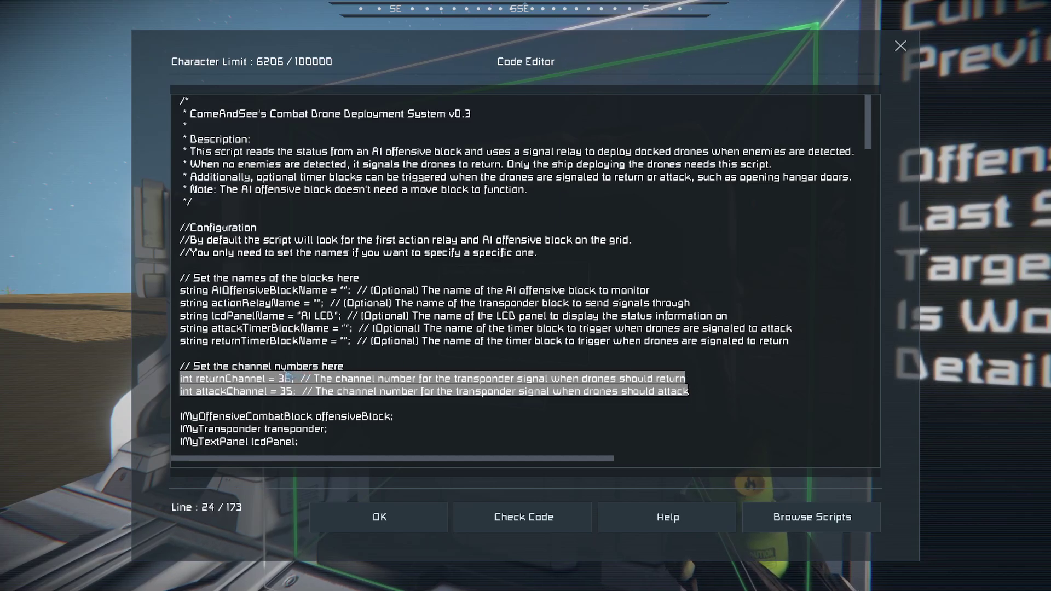
double_click(284, 378)
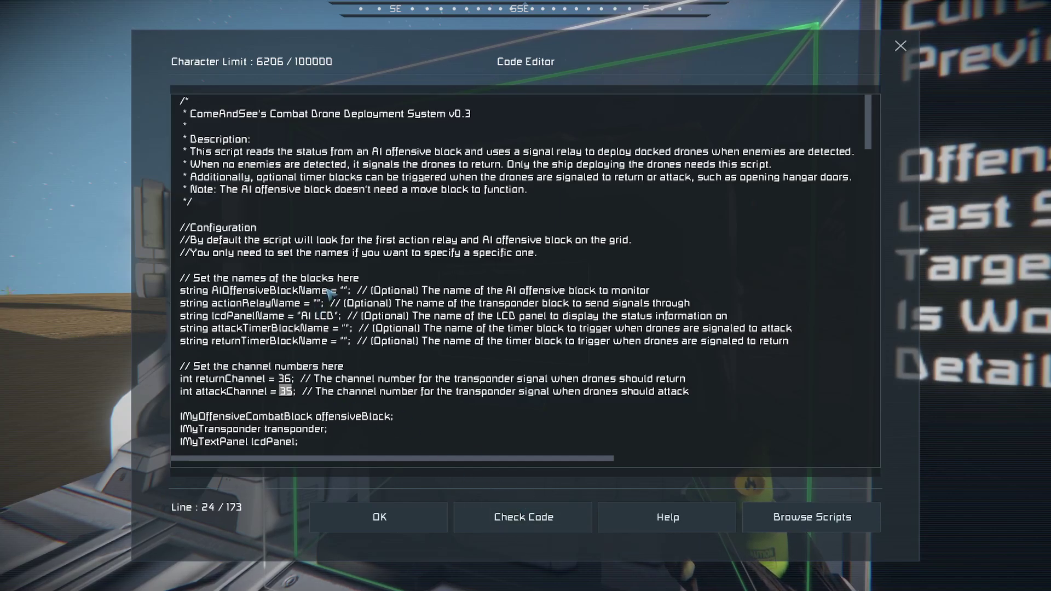
click(505, 516)
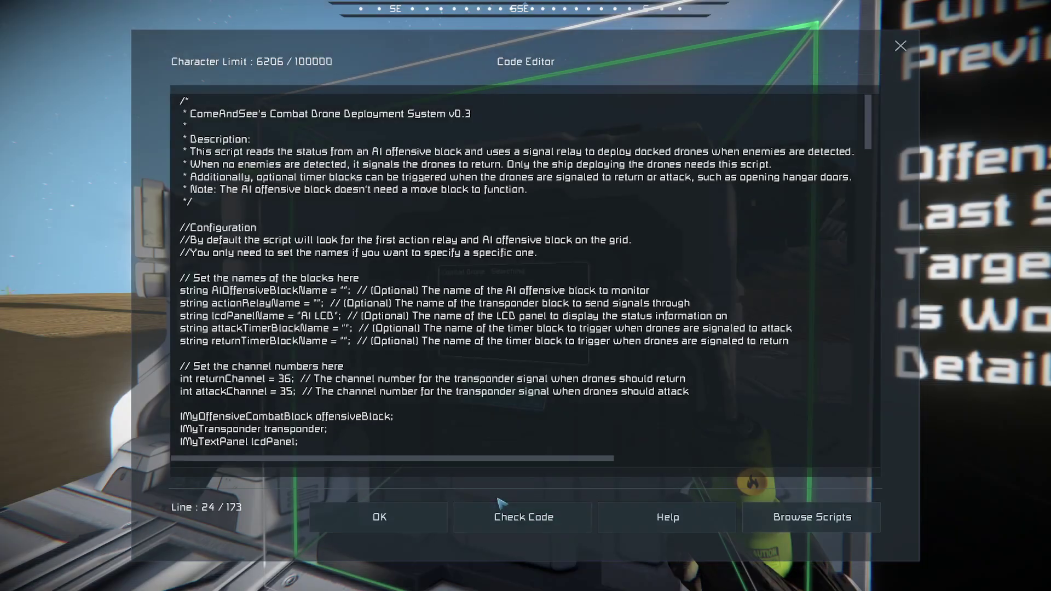
click(525, 339)
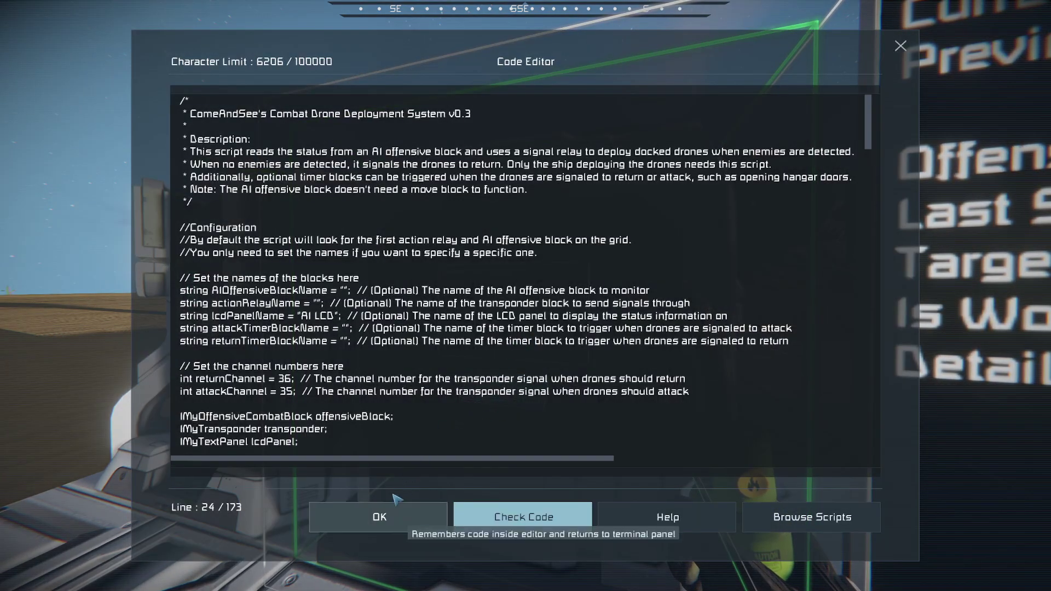
click(379, 516)
key(Escape)
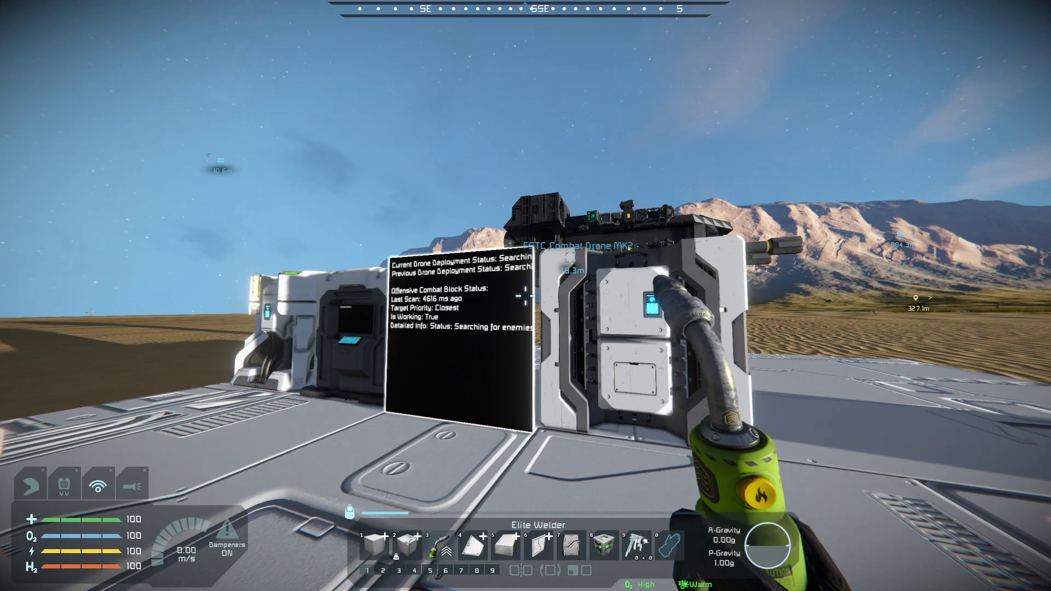
Step: Take remote control of the ComeAndSee Laser Miner MK8 grid
key(k)
click(219, 48)
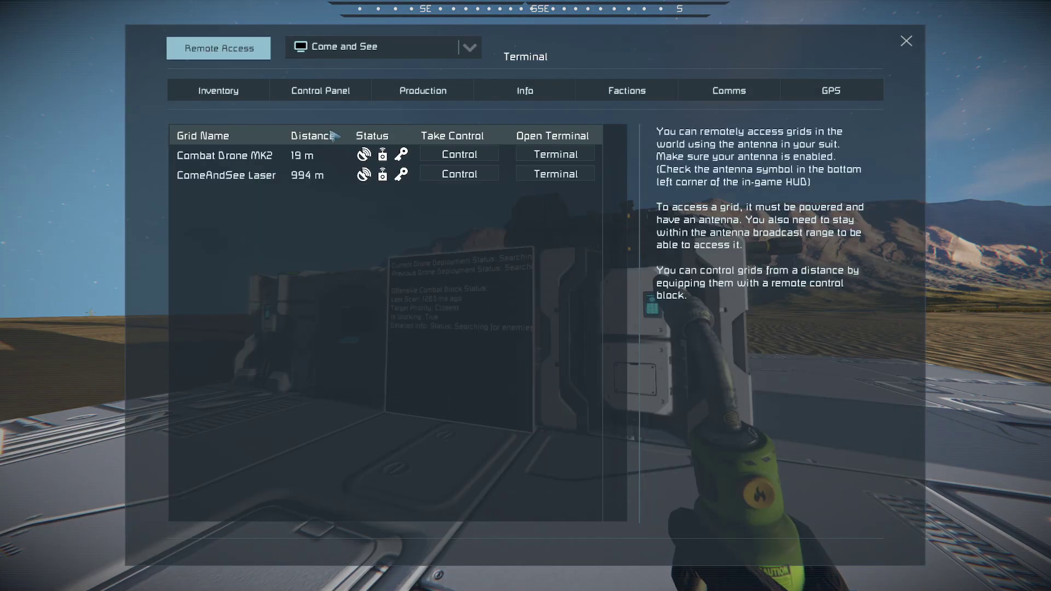
click(471, 173)
Step: Transfer all of the laser miner's blocks to the Space Pirates faction
key(k)
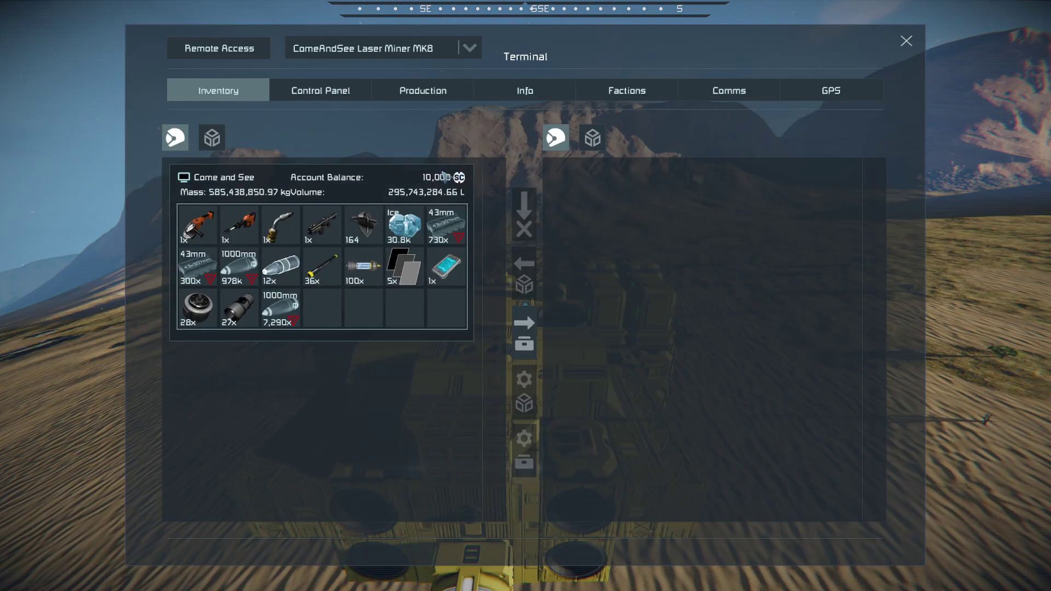
click(320, 90)
click(260, 231)
key(ctrl+a)
click(837, 266)
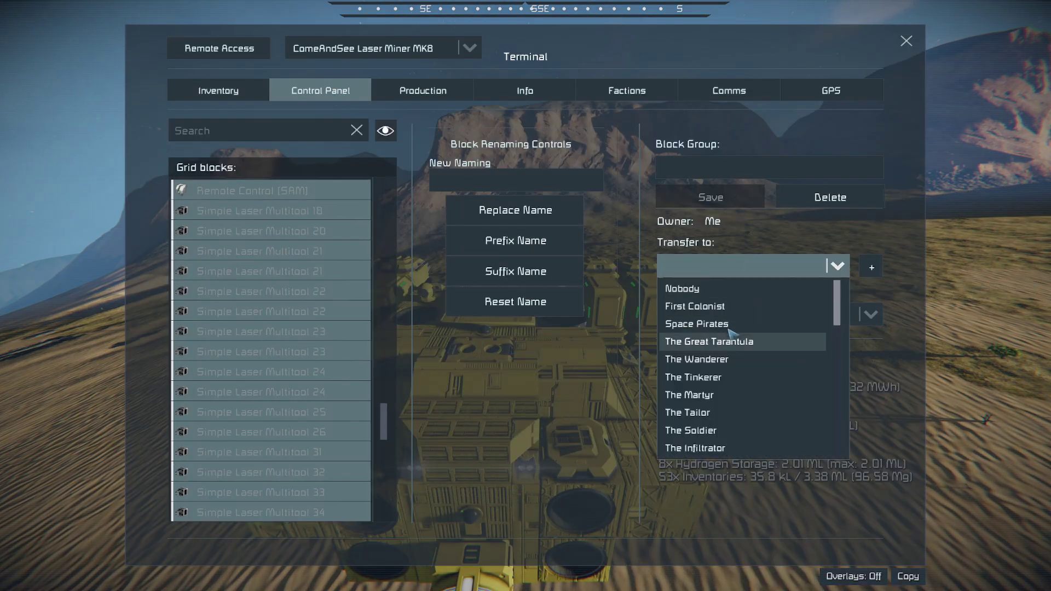
click(697, 324)
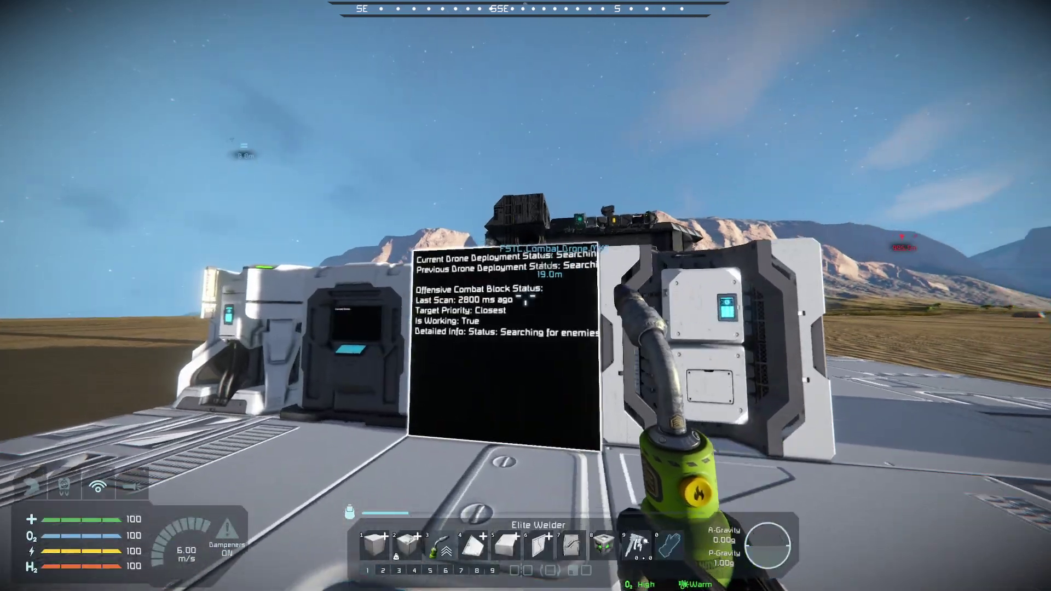
key(w)
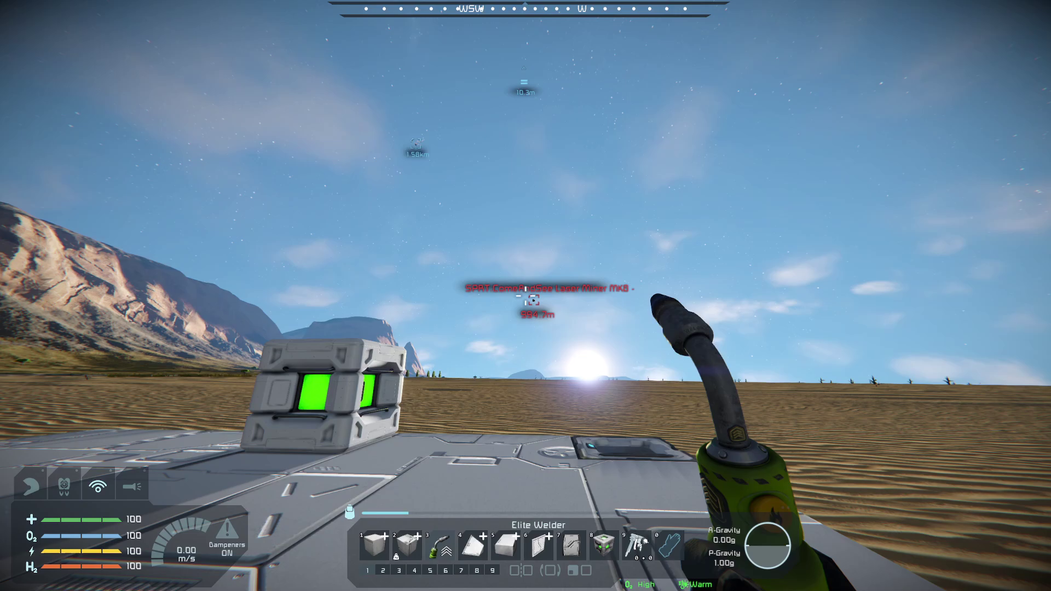
Step: Open the admin Entity List to check the launched Combat Drone MK2 grid
key(alt+F10)
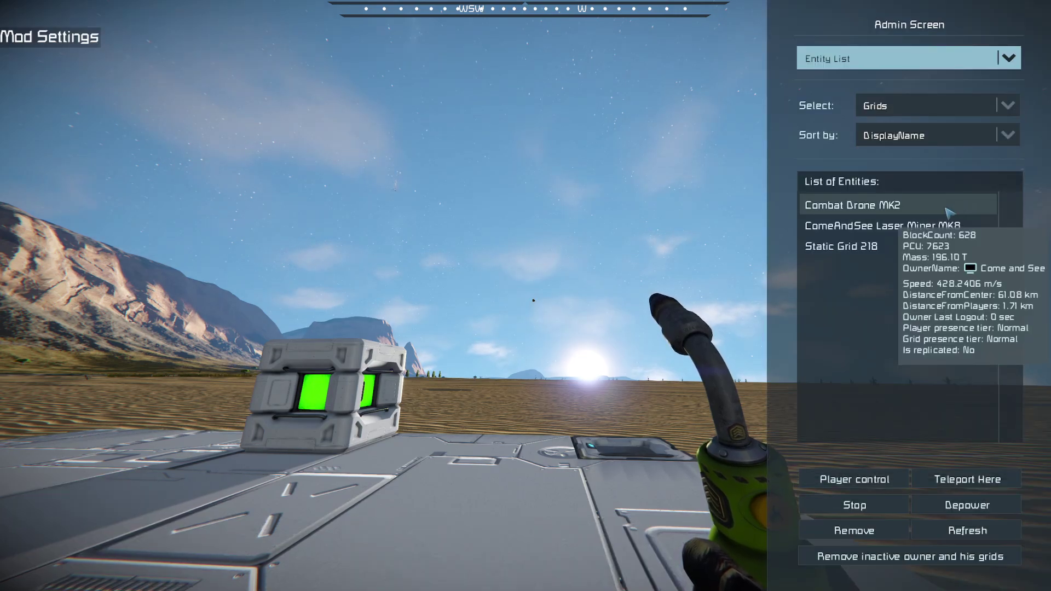